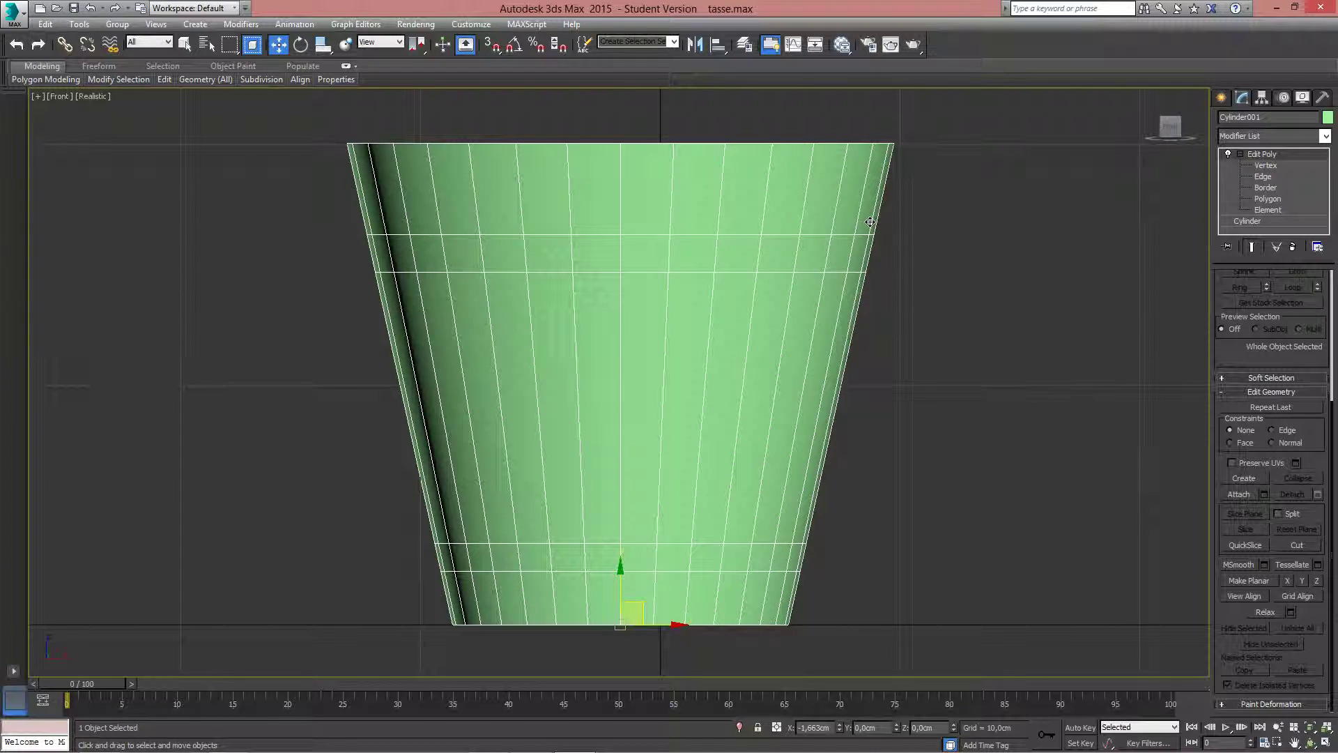
# Create a sphere with a radius of about 11.8 cm in the empty space beside the cup in the front view.
pyautogui.moveTo(871, 221); pyautogui.dragTo(601, 220, button='middle')
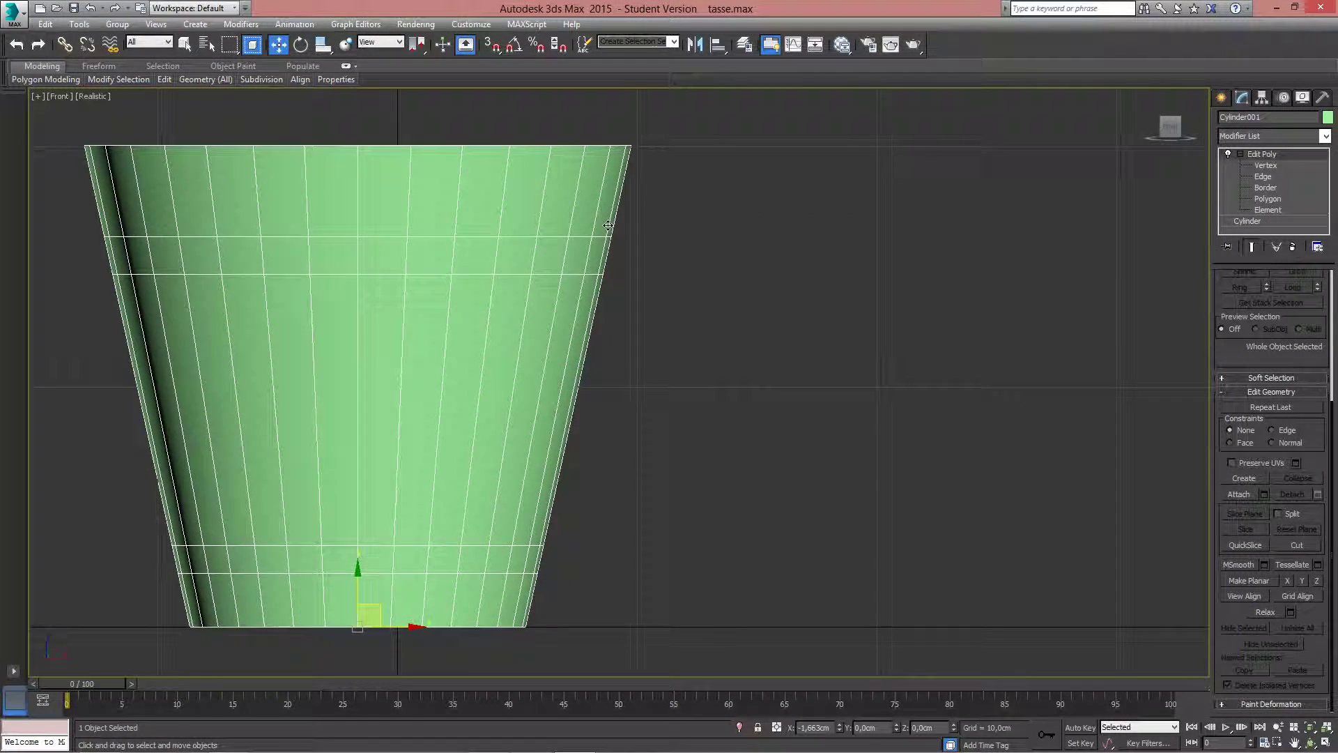
pyautogui.scroll(-5, 601, 220)
pyautogui.moveTo(643, 143); pyautogui.dragTo(406, 356, button='middle')
pyautogui.scroll(3, 387, 358)
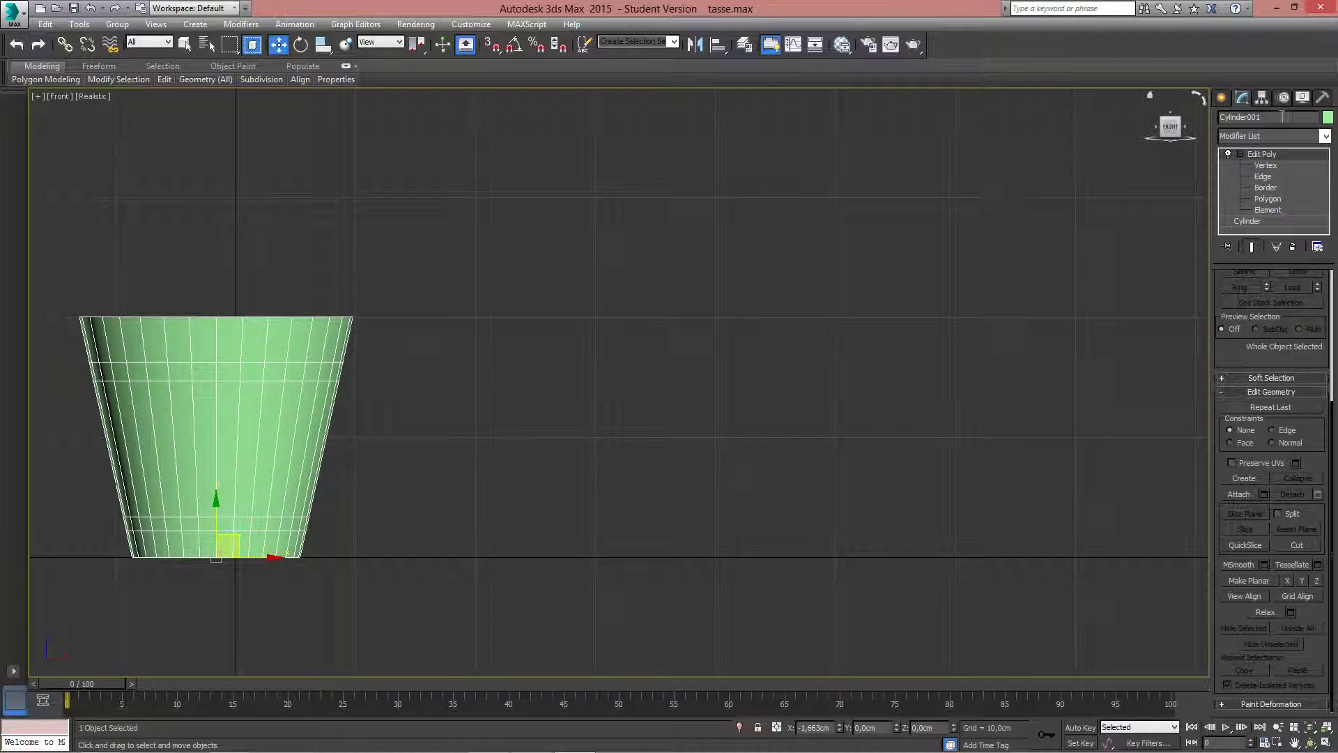
pyautogui.click(1221, 98)
pyautogui.click(1245, 201)
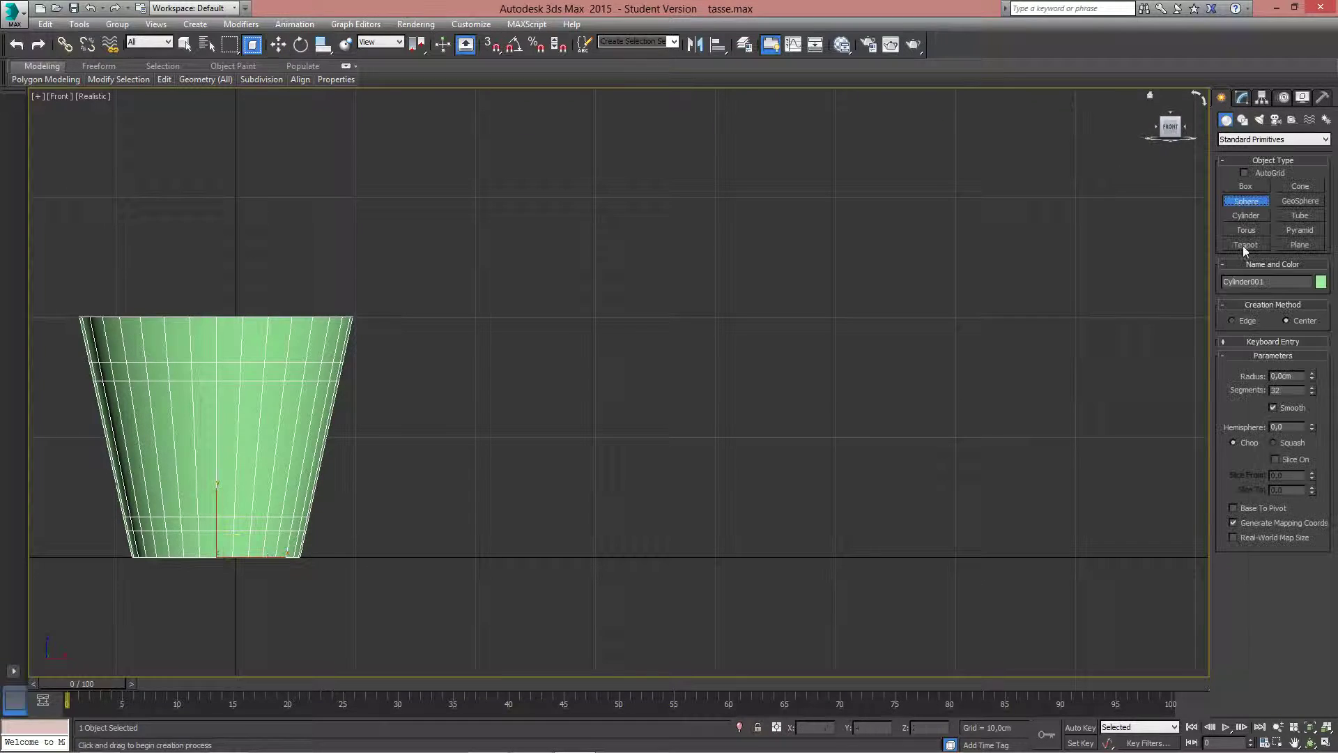
pyautogui.moveTo(738, 383); pyautogui.dragTo(840, 479)
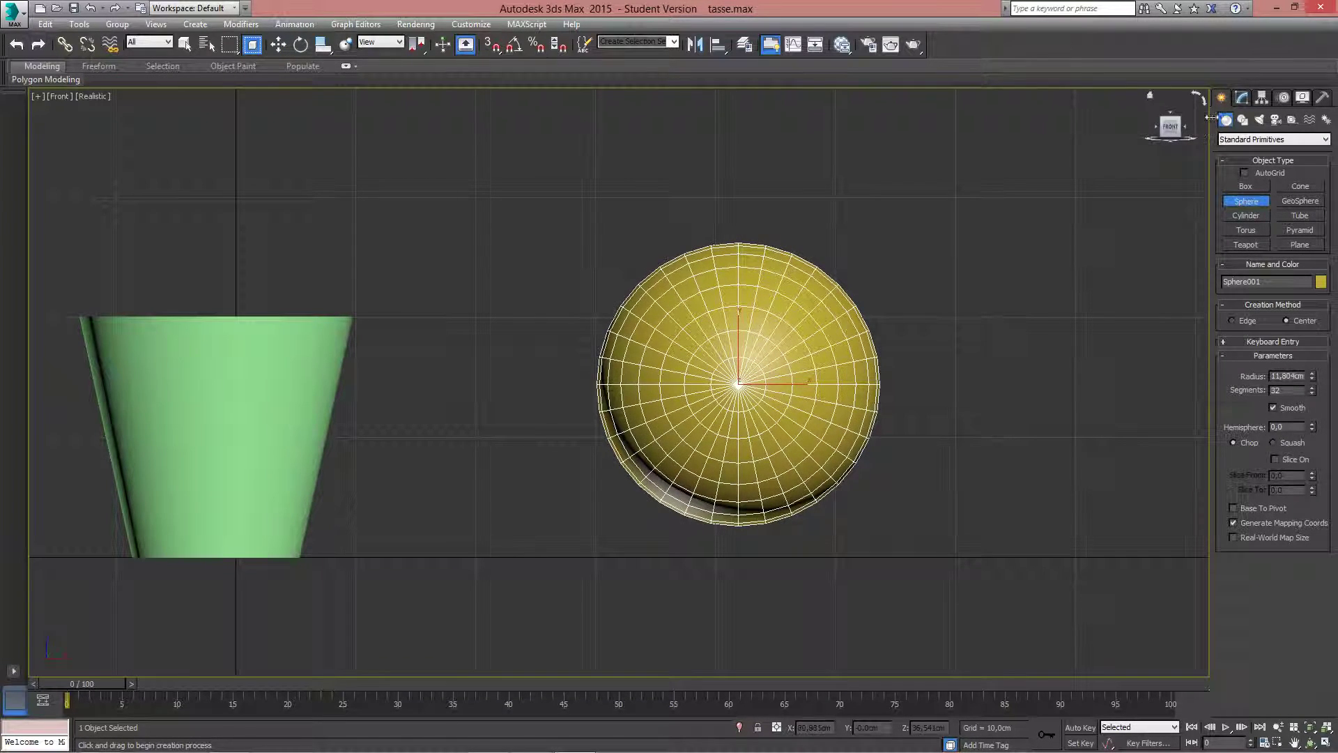
# Add an Edit Poly modifier to the sphere and select the polygons on the side facing away from the cup.
pyautogui.click(1242, 98)
pyautogui.click(1243, 136)
pyautogui.press('e')
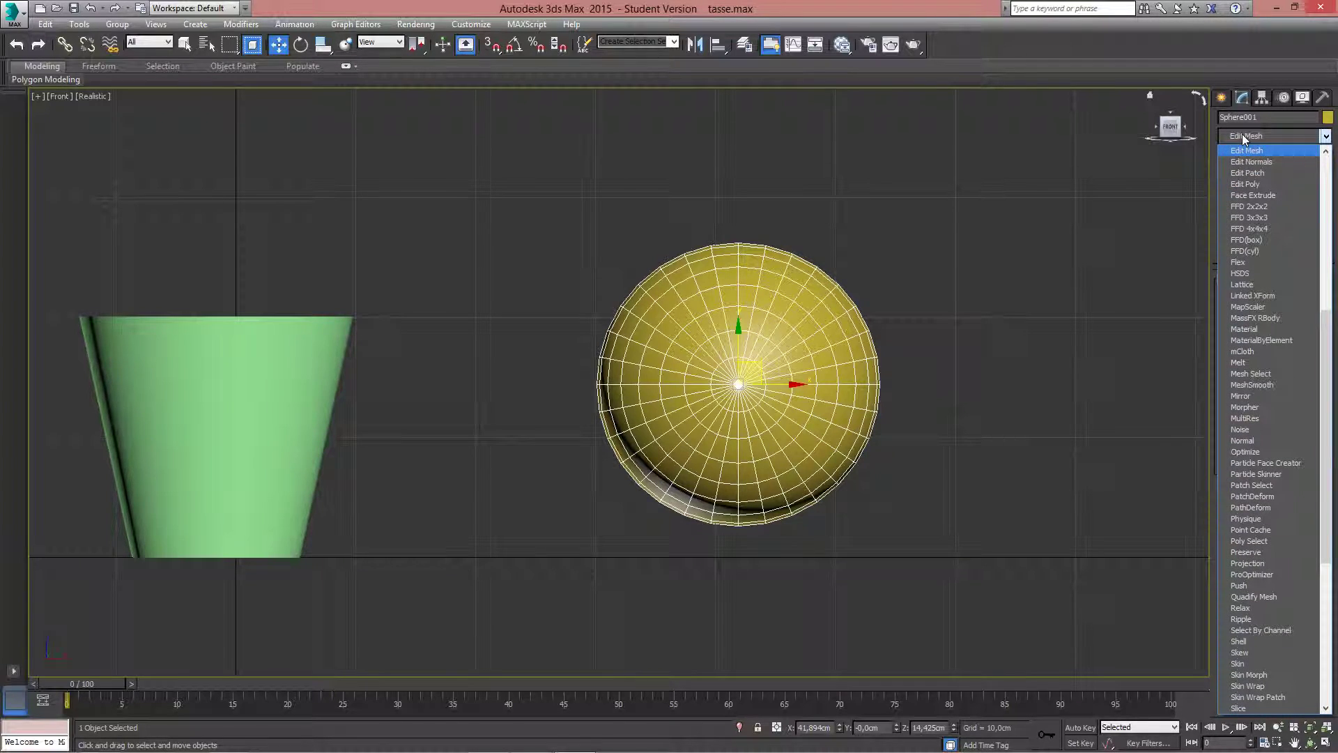
pyautogui.click(1247, 183)
pyautogui.click(1240, 154)
pyautogui.click(1268, 198)
pyautogui.moveTo(950, 232); pyautogui.dragTo(775, 520)
pyautogui.keyDown('alt'); pyautogui.moveTo(1005, 303); pyautogui.dragTo(934, 356, button='middle'); pyautogui.keyUp('alt')
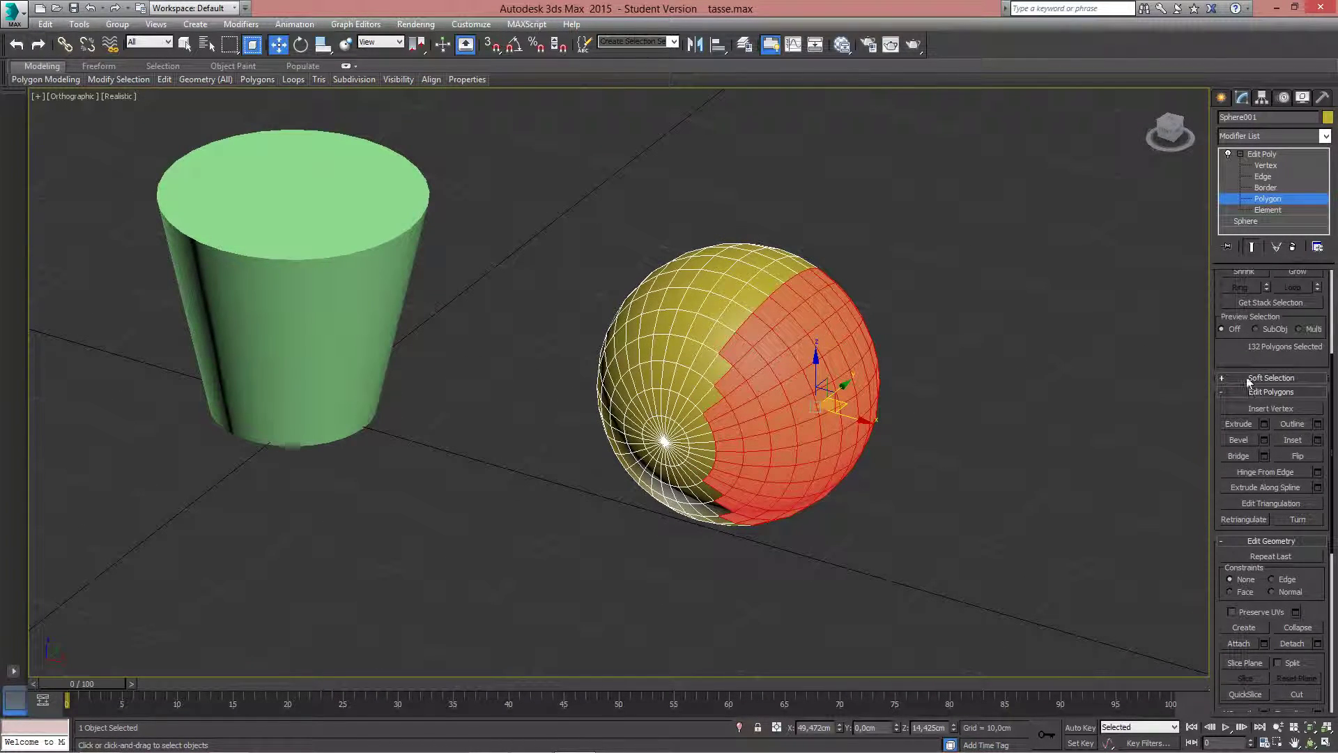
# Preview an extrusion of the selected sphere polygons along group normals with a height of about 13.25 cm.
pyautogui.scroll(-2, 1248, 382)
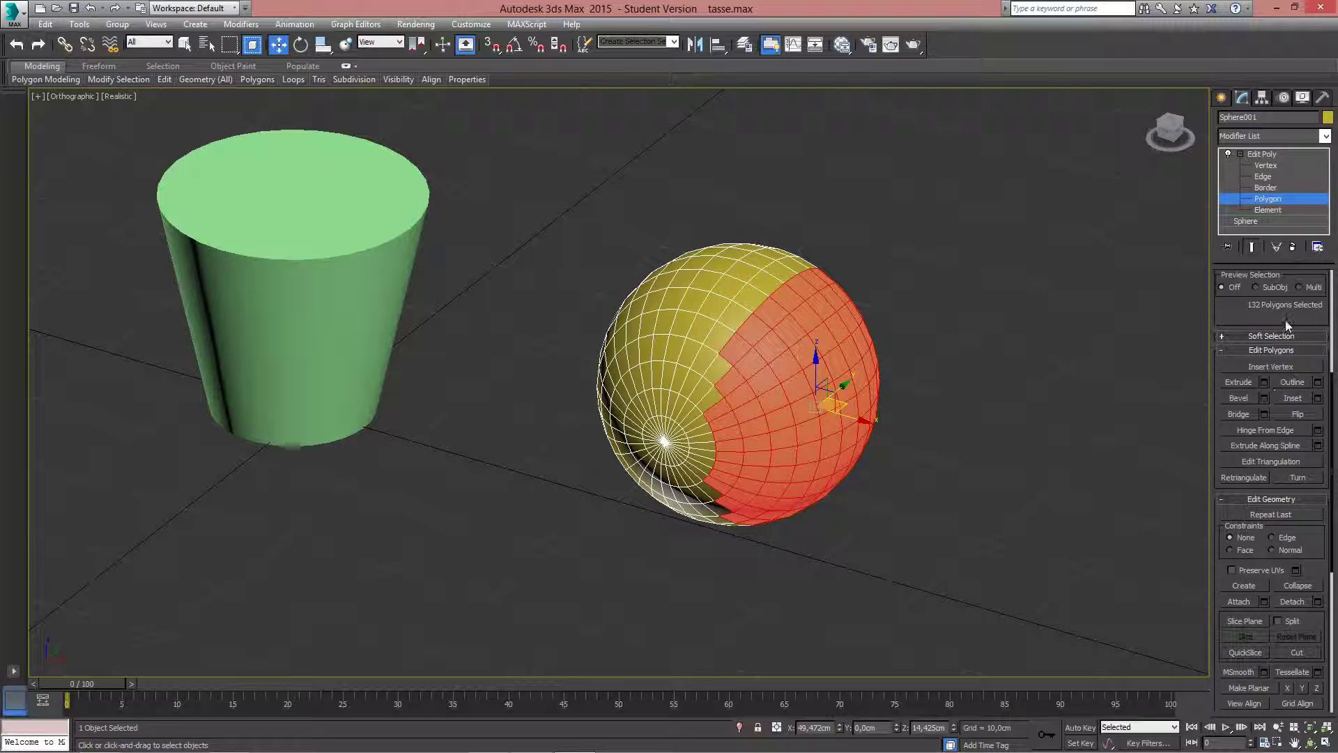
pyautogui.click(1265, 383)
pyautogui.moveTo(1123, 397); pyautogui.dragTo(965, 267, button='middle')
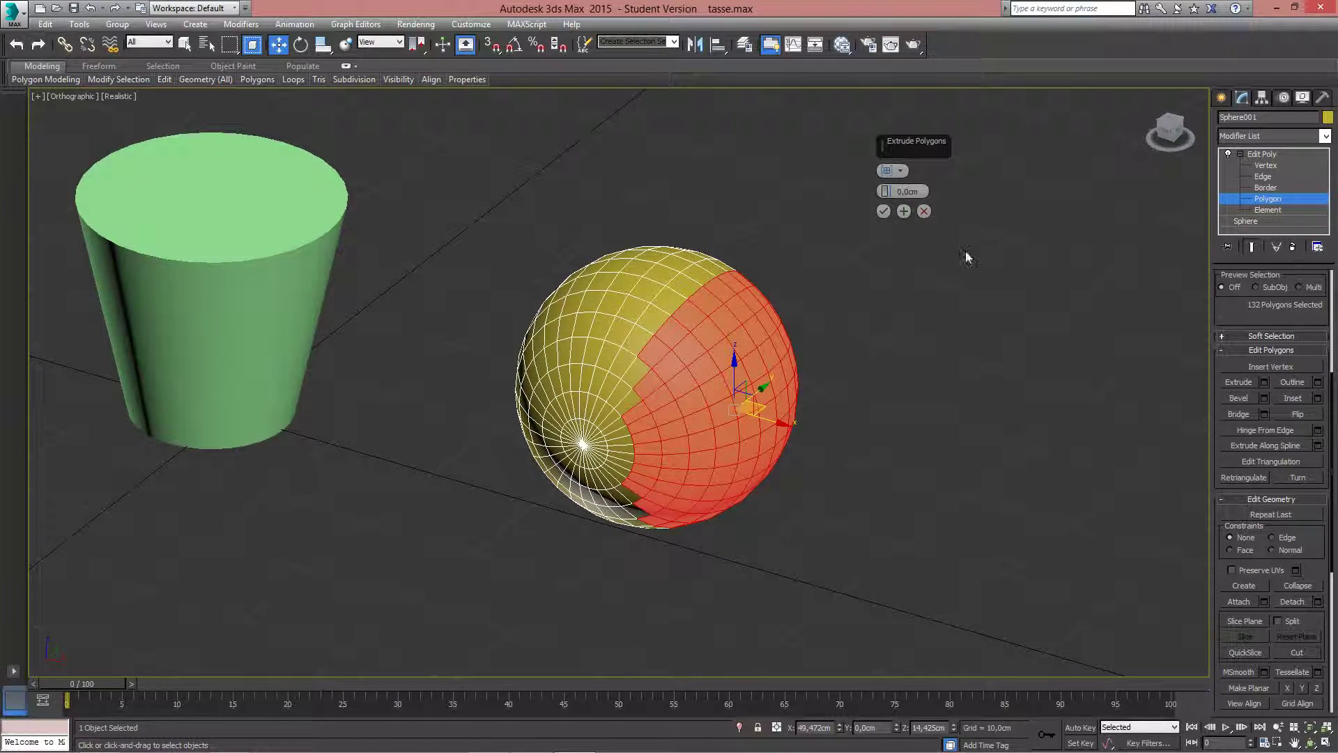
pyautogui.moveTo(915, 144); pyautogui.dragTo(984, 152)
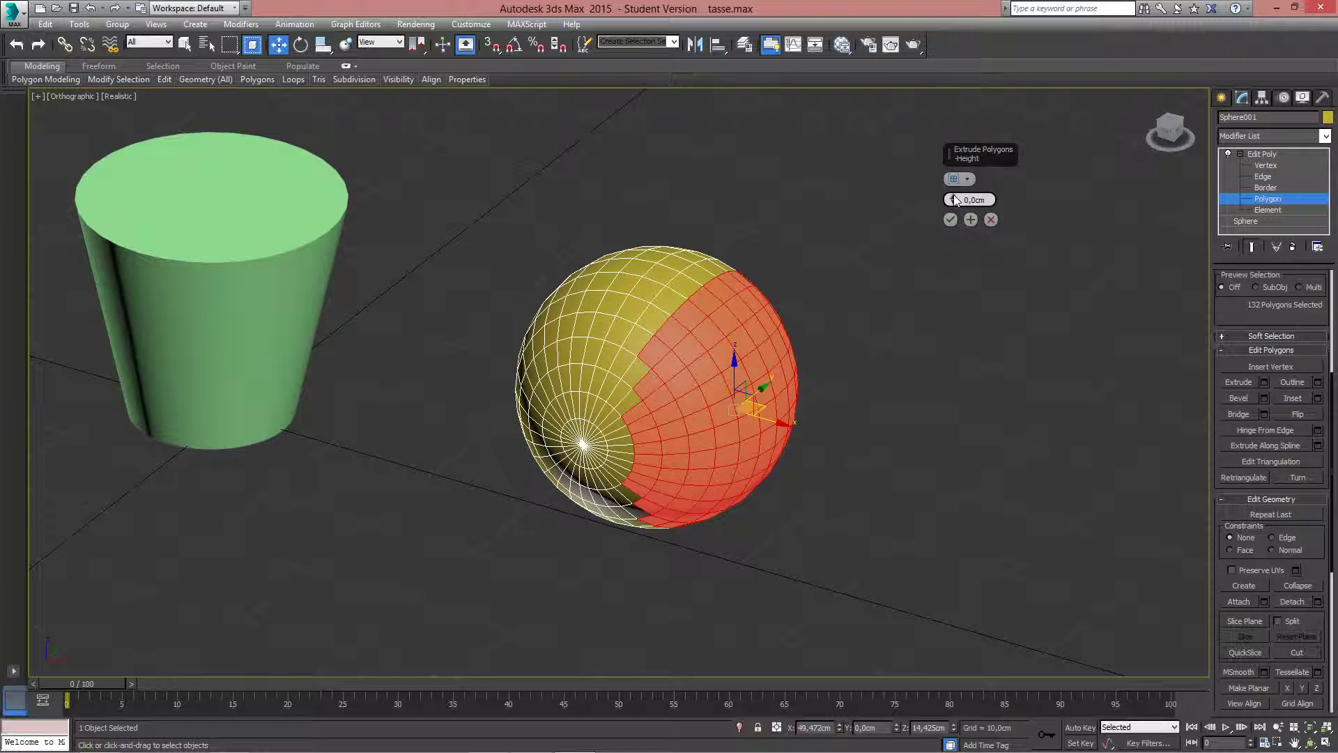
pyautogui.moveTo(954, 200); pyautogui.dragTo(971, 45)
pyautogui.keyDown('alt'); pyautogui.moveTo(850, 398); pyautogui.dragTo(813, 426, button='middle'); pyautogui.keyUp('alt')
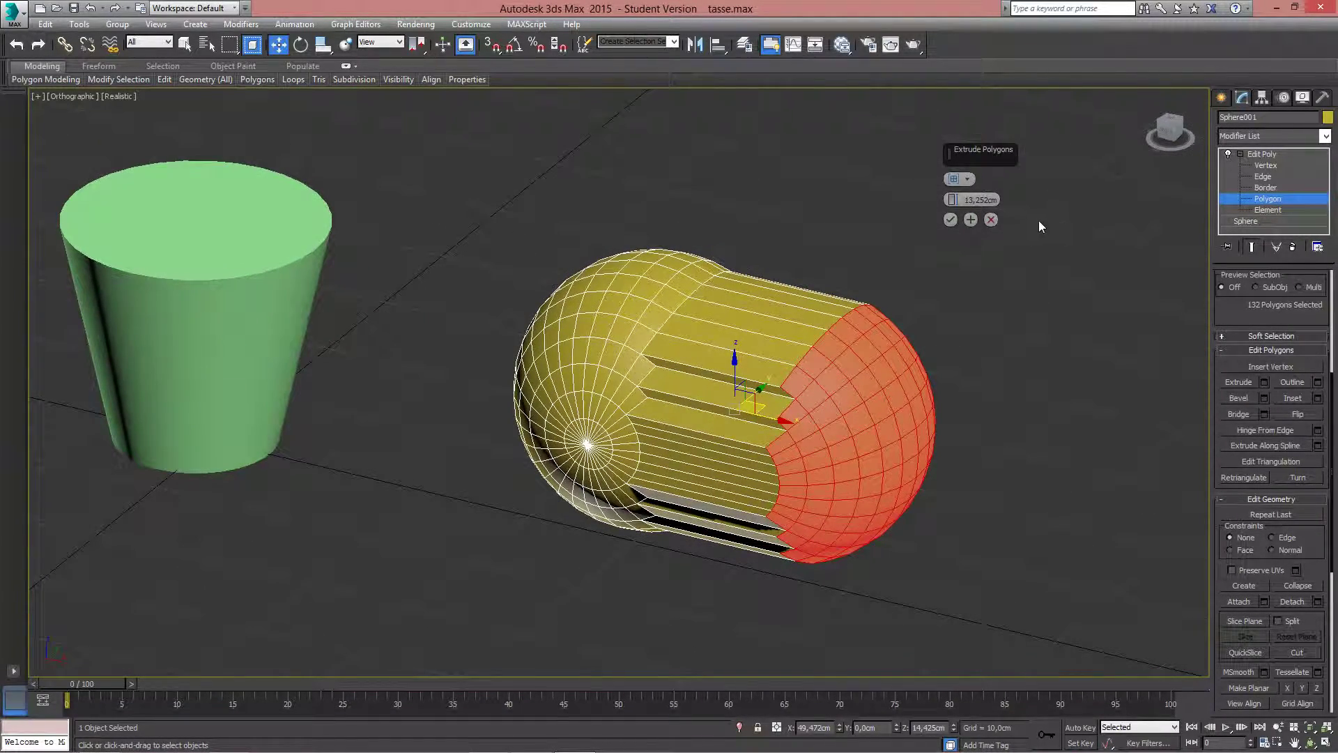
pyautogui.keyDown('alt'); pyautogui.moveTo(1034, 230); pyautogui.dragTo(1015, 329, button='middle'); pyautogui.keyUp('alt')
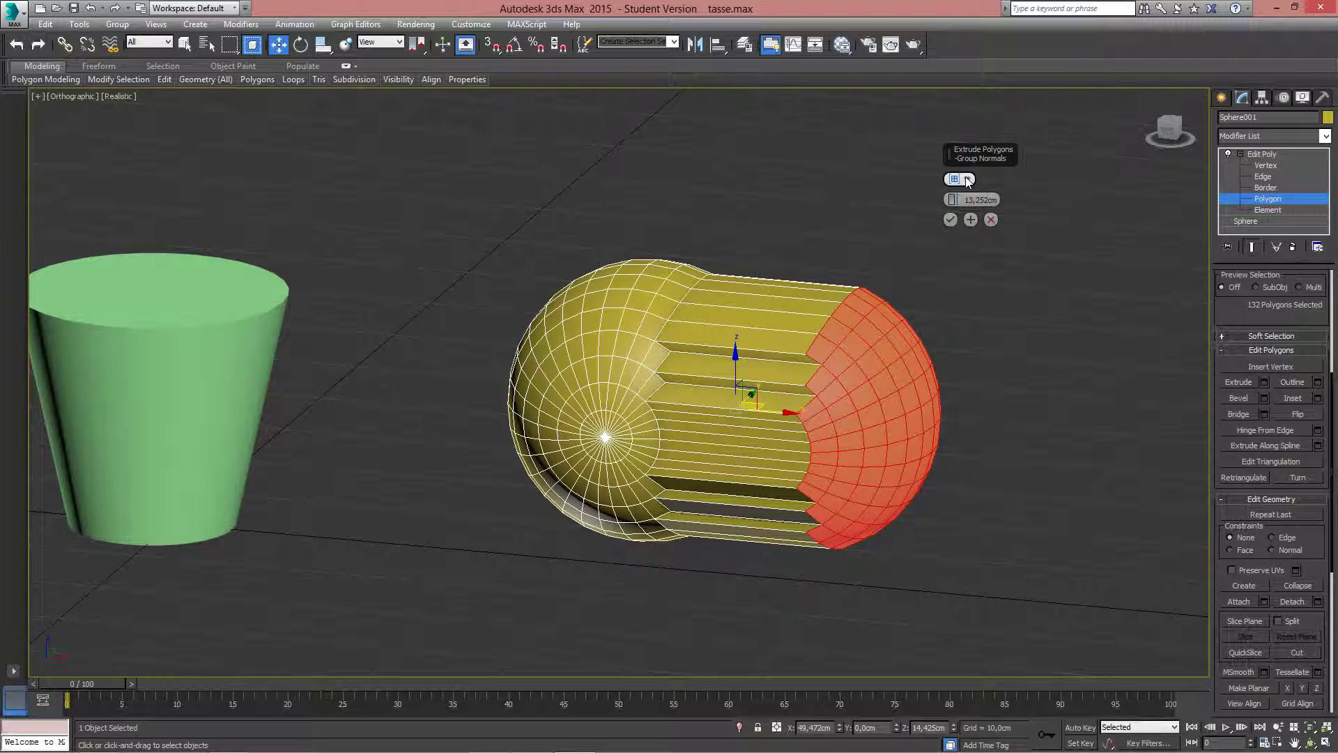
# Switch the sphere's polygon extrusion to Local Normals and examine the resulting shape from several angles.
pyautogui.click(967, 180)
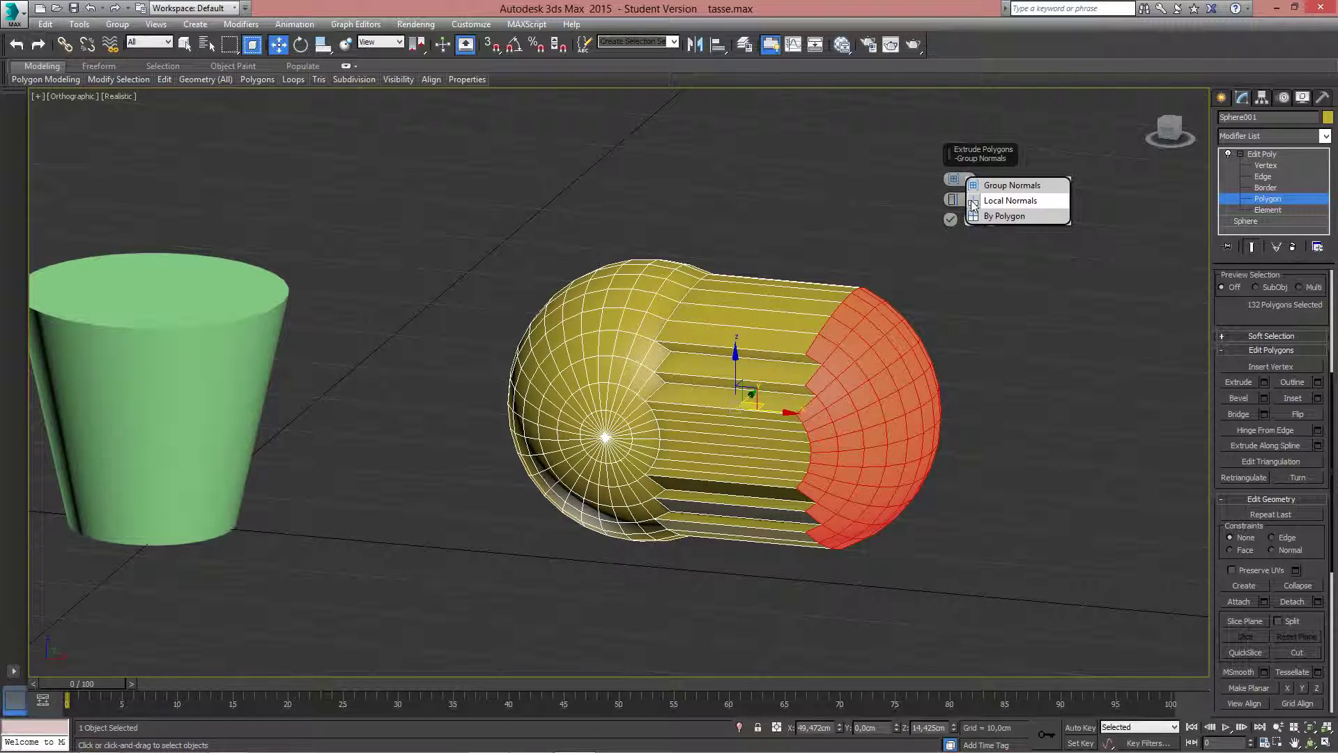
pyautogui.click(1010, 203)
pyautogui.keyDown('alt'); pyautogui.moveTo(959, 325); pyautogui.dragTo(829, 258, button='middle'); pyautogui.keyUp('alt')
pyautogui.keyDown('alt'); pyautogui.moveTo(784, 193); pyautogui.dragTo(800, 190, button='middle'); pyautogui.keyUp('alt')
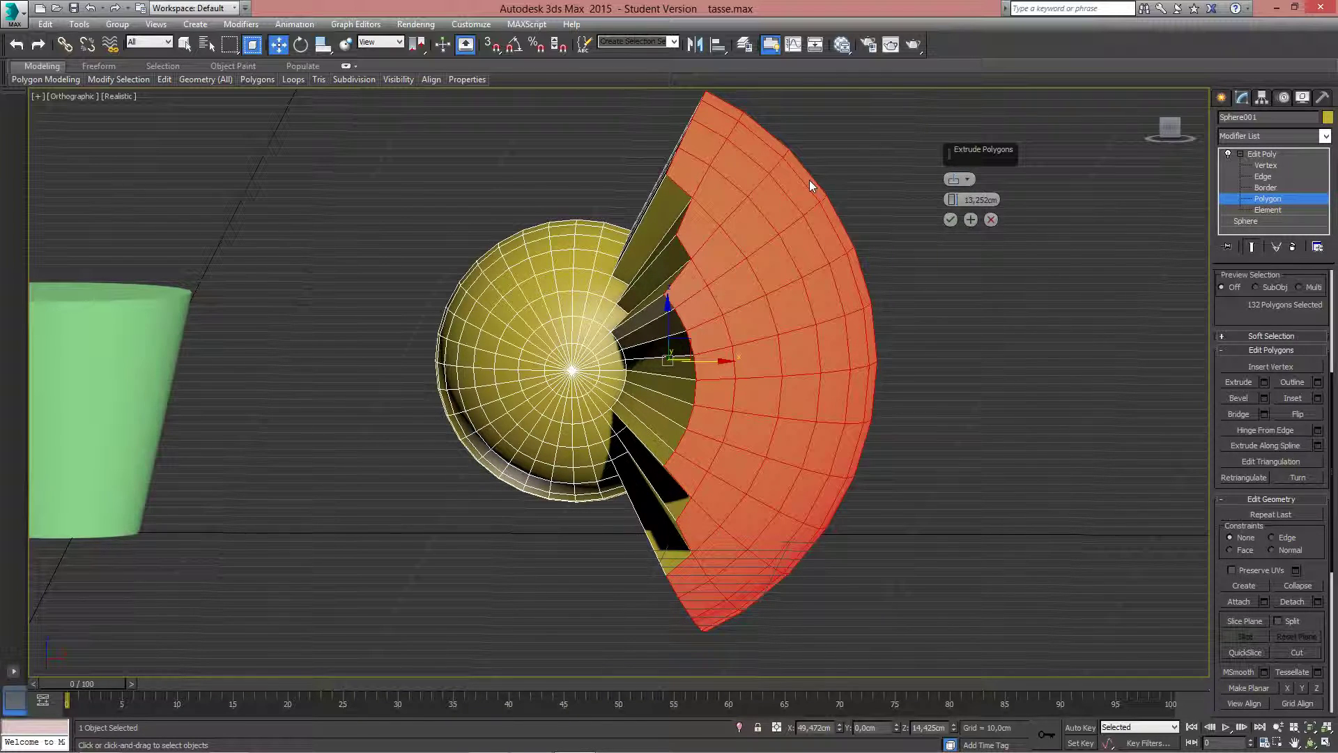
pyautogui.keyDown('alt'); pyautogui.moveTo(812, 178); pyautogui.dragTo(819, 259, button='middle'); pyautogui.keyUp('alt')
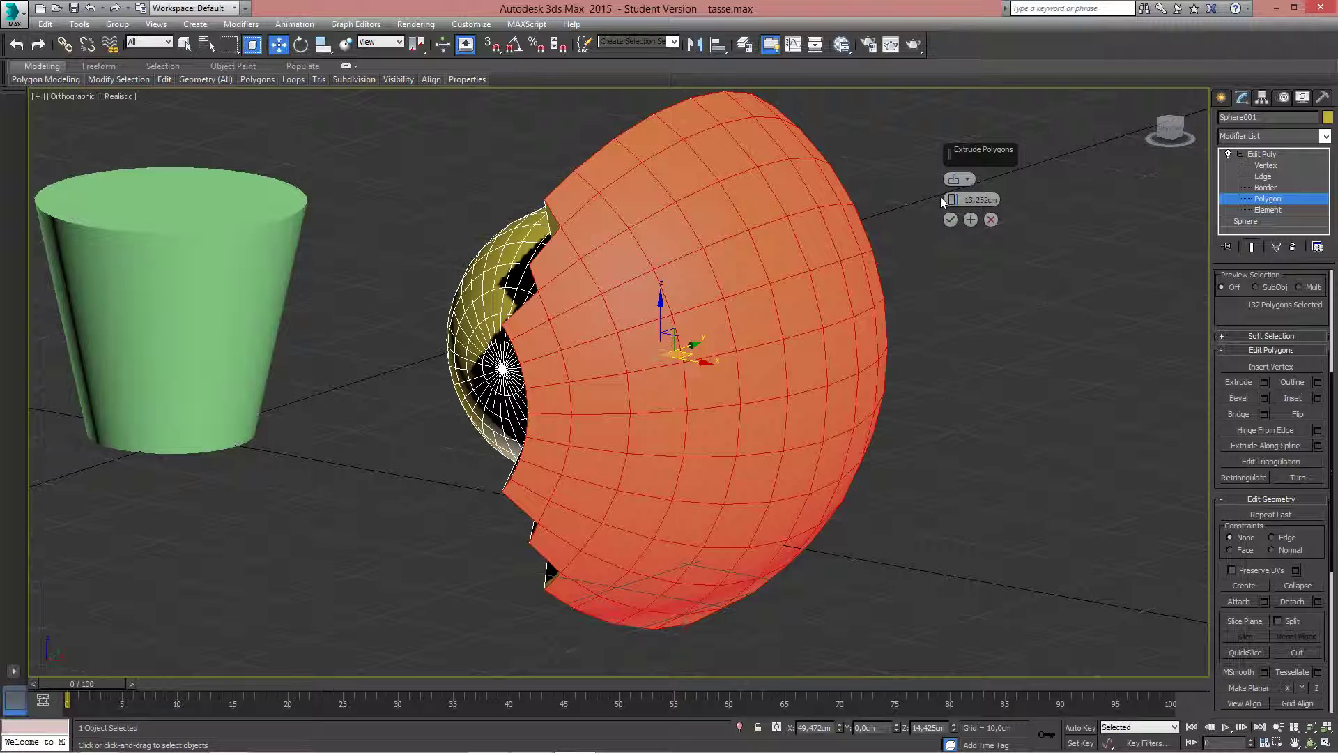
# Switch the extrusion type to By Polygon, examine the result, and cancel the extrusion.
pyautogui.click(968, 180)
pyautogui.click(997, 205)
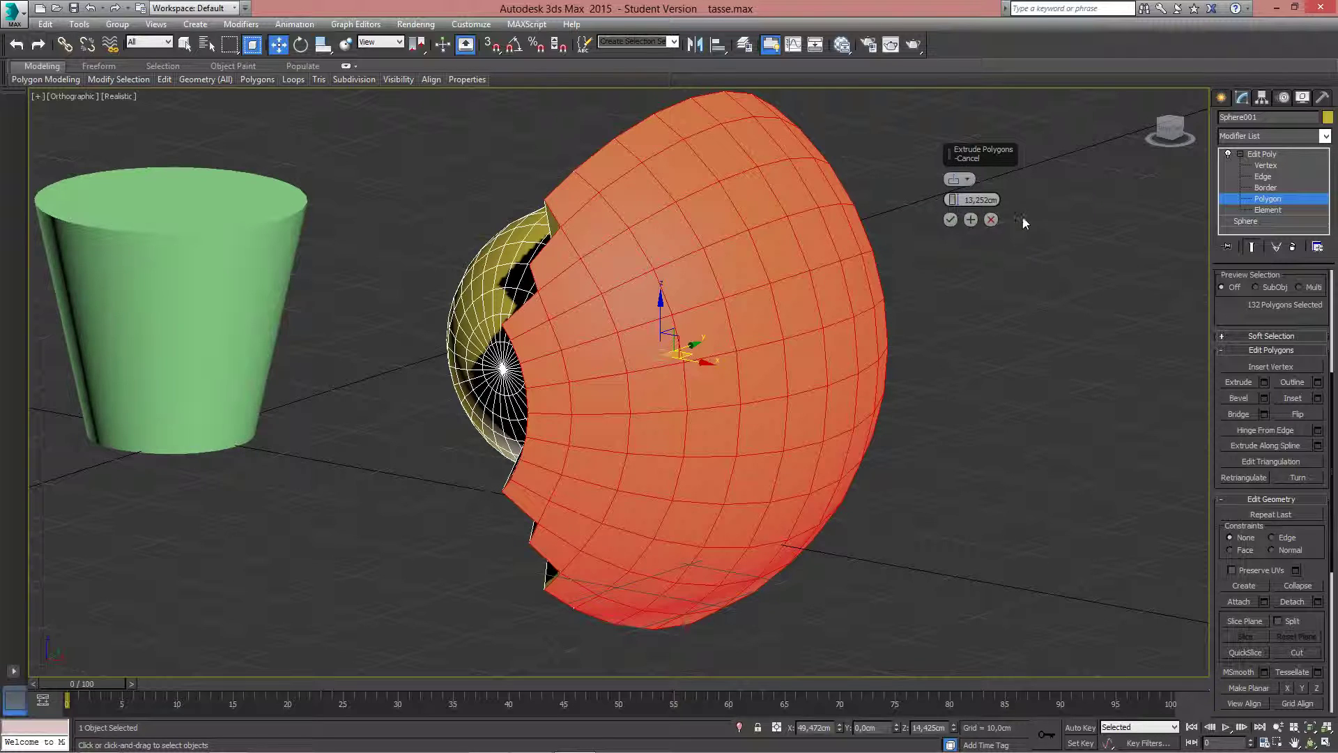
pyautogui.click(968, 180)
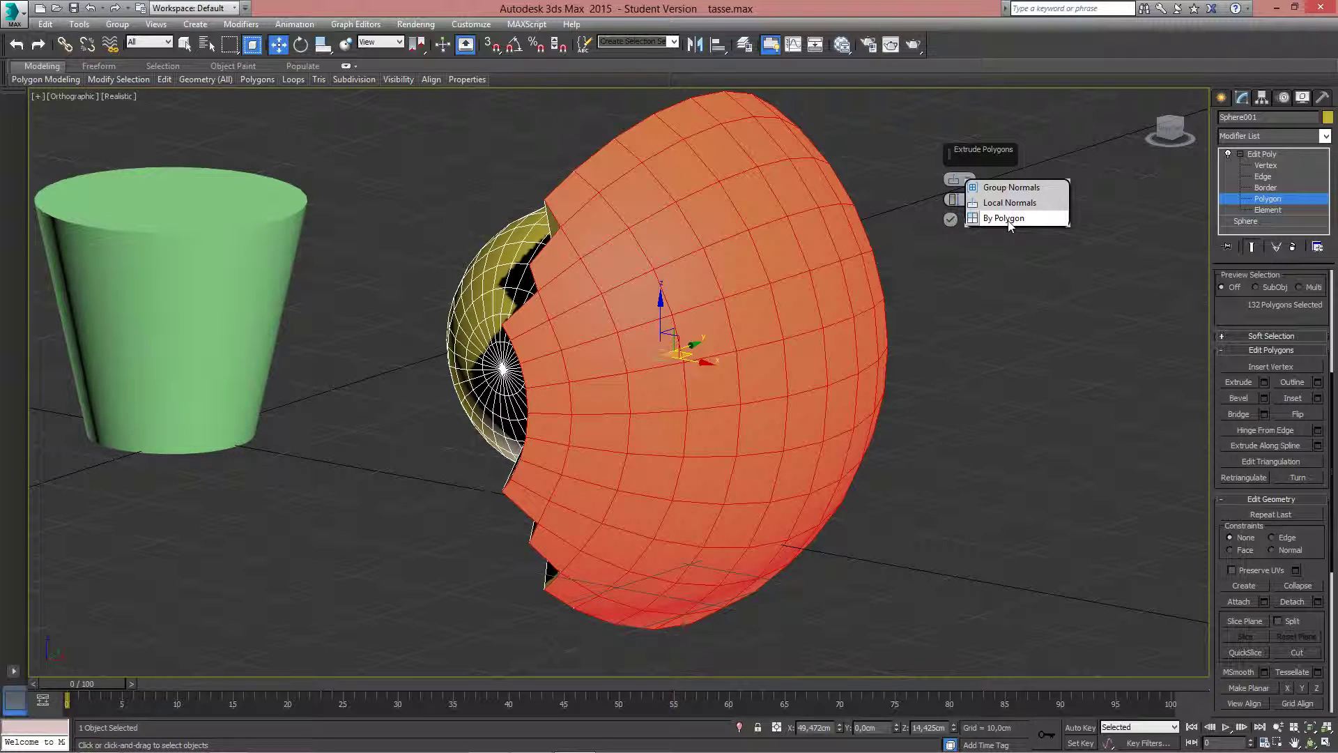
pyautogui.click(1003, 218)
pyautogui.keyDown('alt'); pyautogui.moveTo(1001, 393); pyautogui.dragTo(925, 386, button='middle'); pyautogui.keyUp('alt')
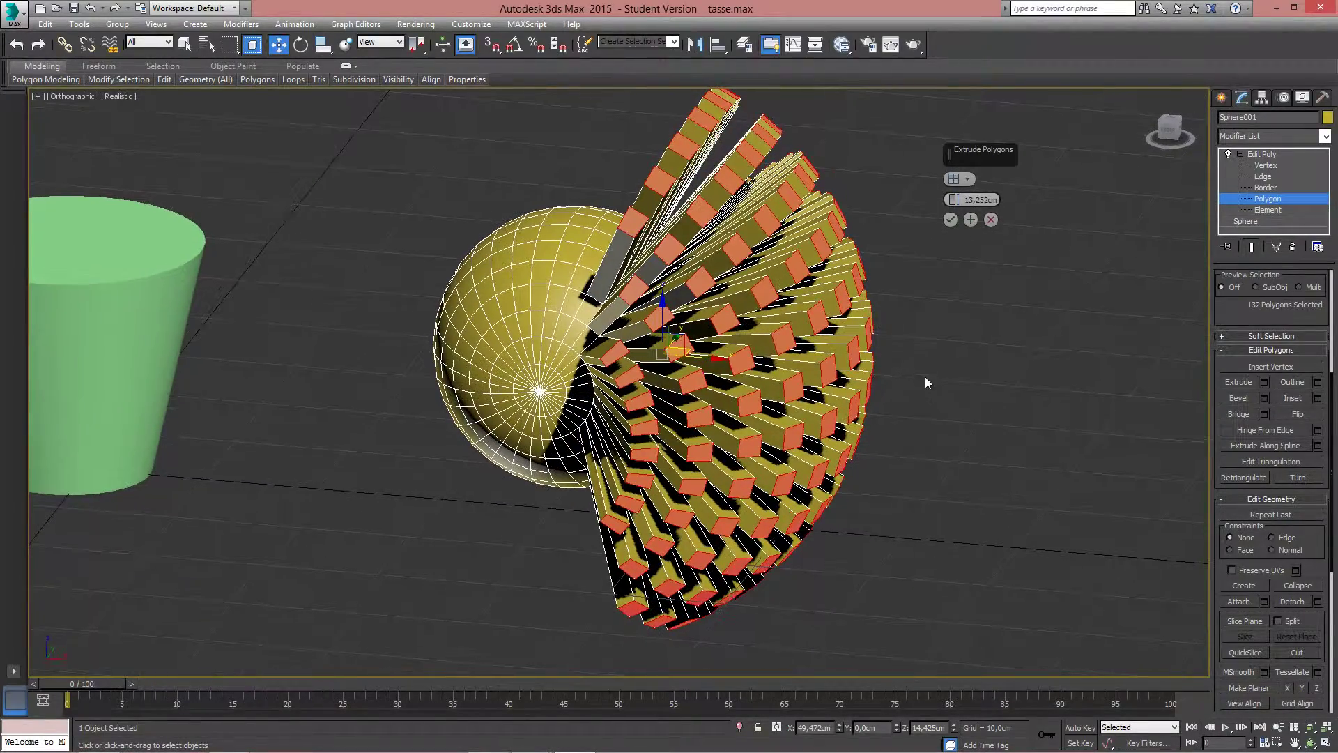
pyautogui.click(991, 219)
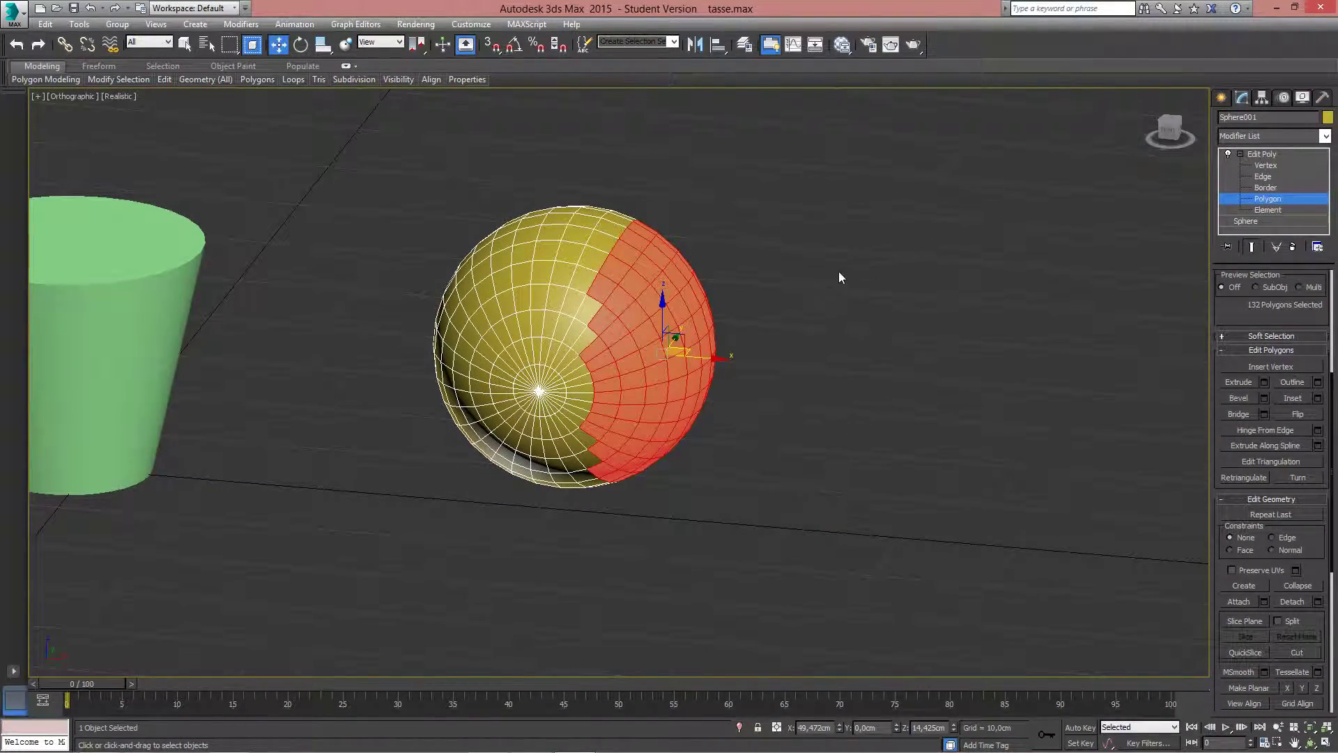
# Leave polygon editing on the sphere and delete the whole sphere.
pyautogui.click(1266, 153)
pyautogui.press('Delete')
pyautogui.moveTo(564, 318); pyautogui.dragTo(832, 323, button='middle')
# Select the two adjacent middle polygons of the cup's upper narrow band in the left view.
pyautogui.click(377, 316)
pyautogui.click(1168, 130)
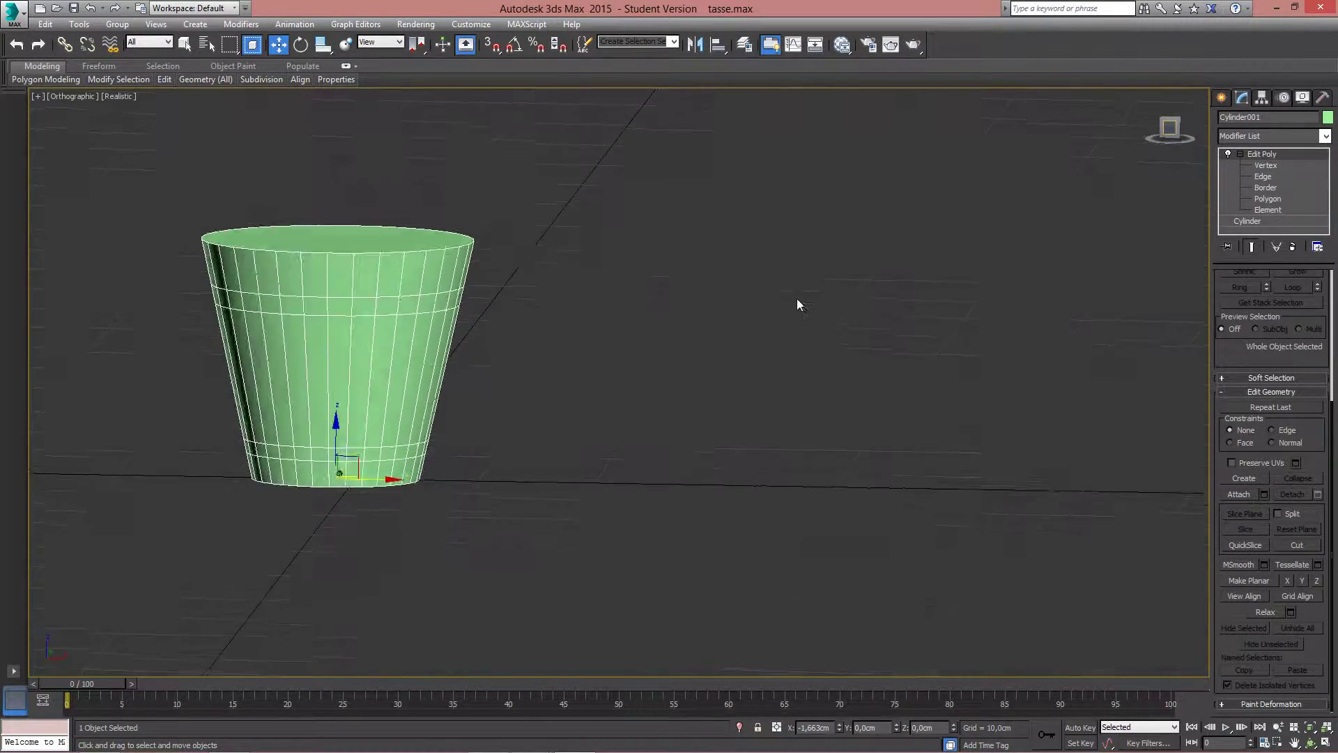
pyautogui.moveTo(705, 290); pyautogui.dragTo(766, 316, button='middle')
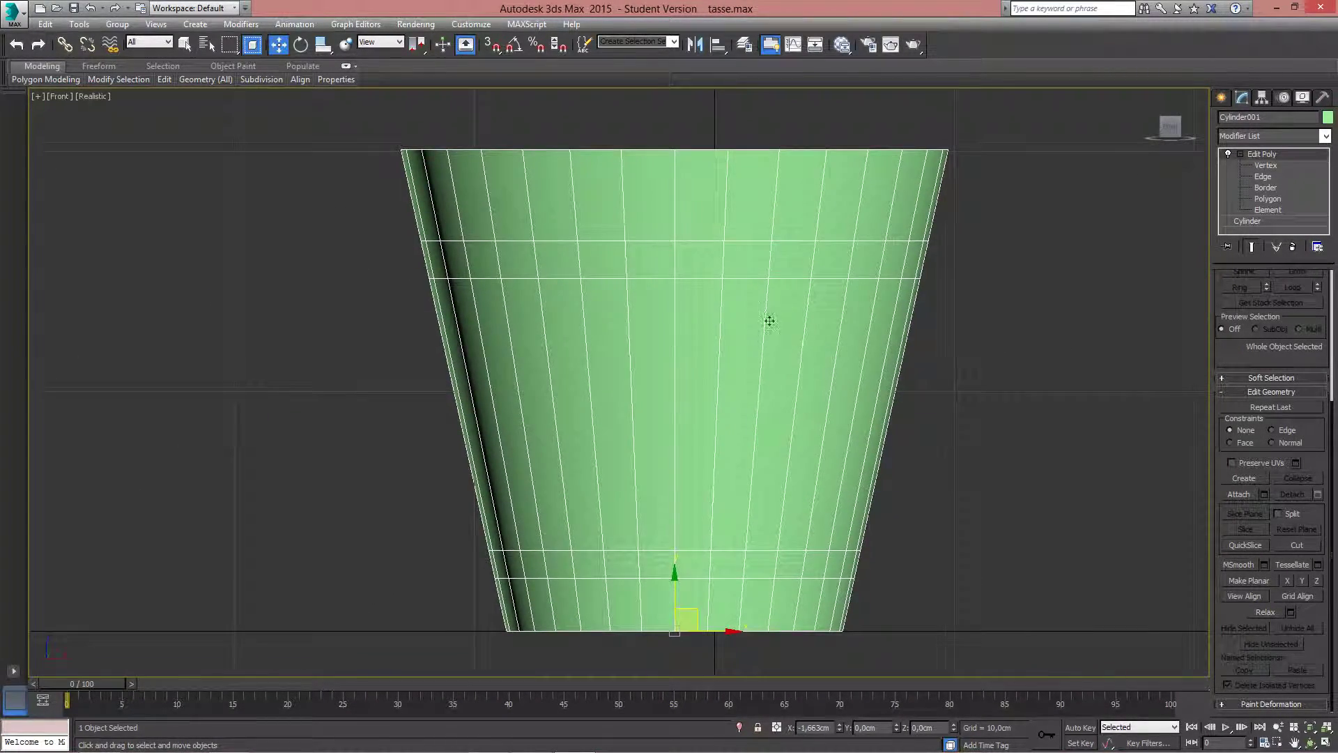
pyautogui.click(1269, 198)
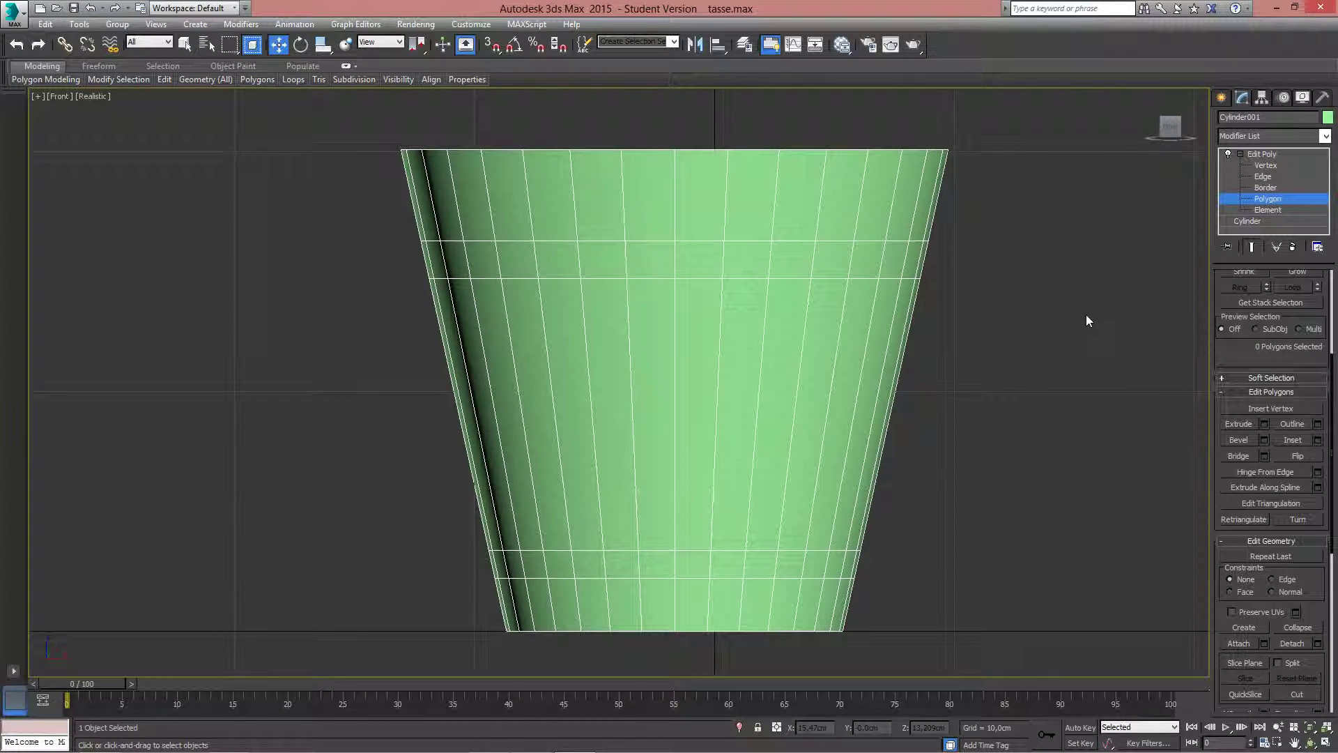
pyautogui.press('l')
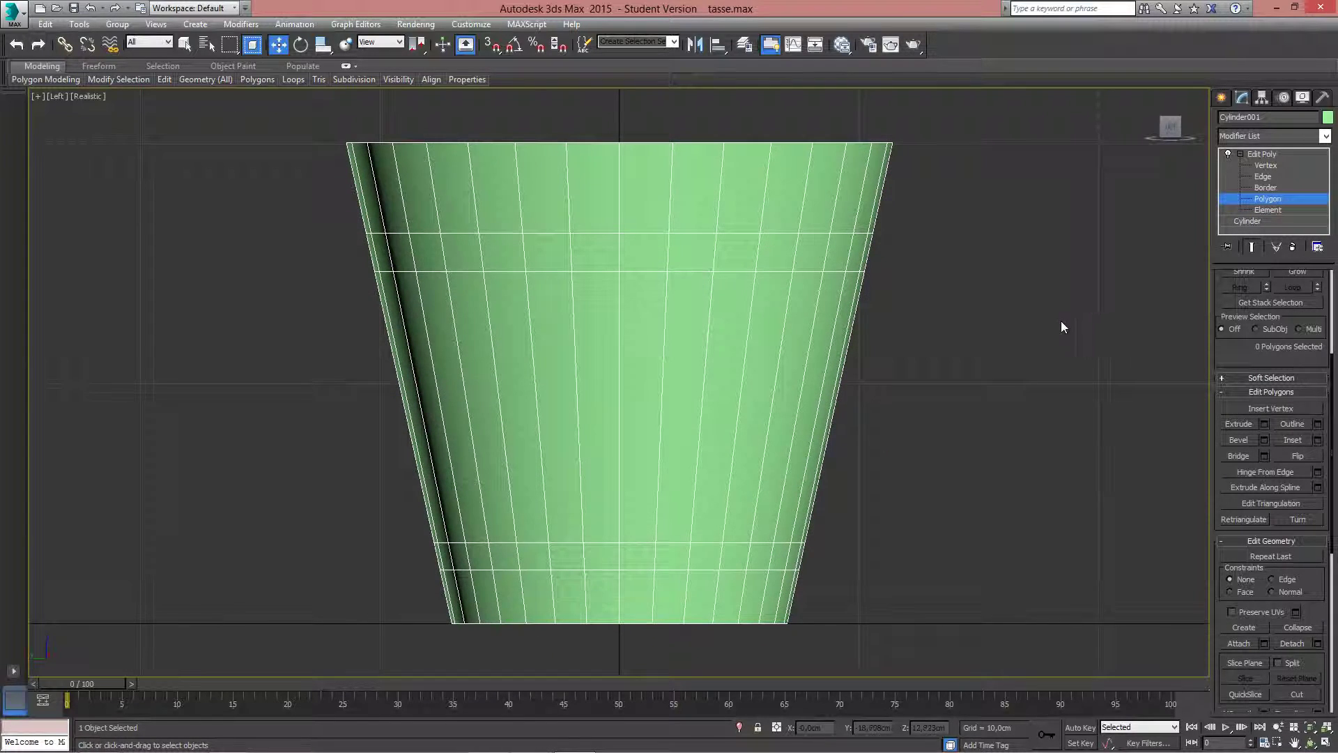
pyautogui.click(639, 251)
pyautogui.keyDown('ctrl'); pyautogui.click(599, 260); pyautogui.keyUp('ctrl')
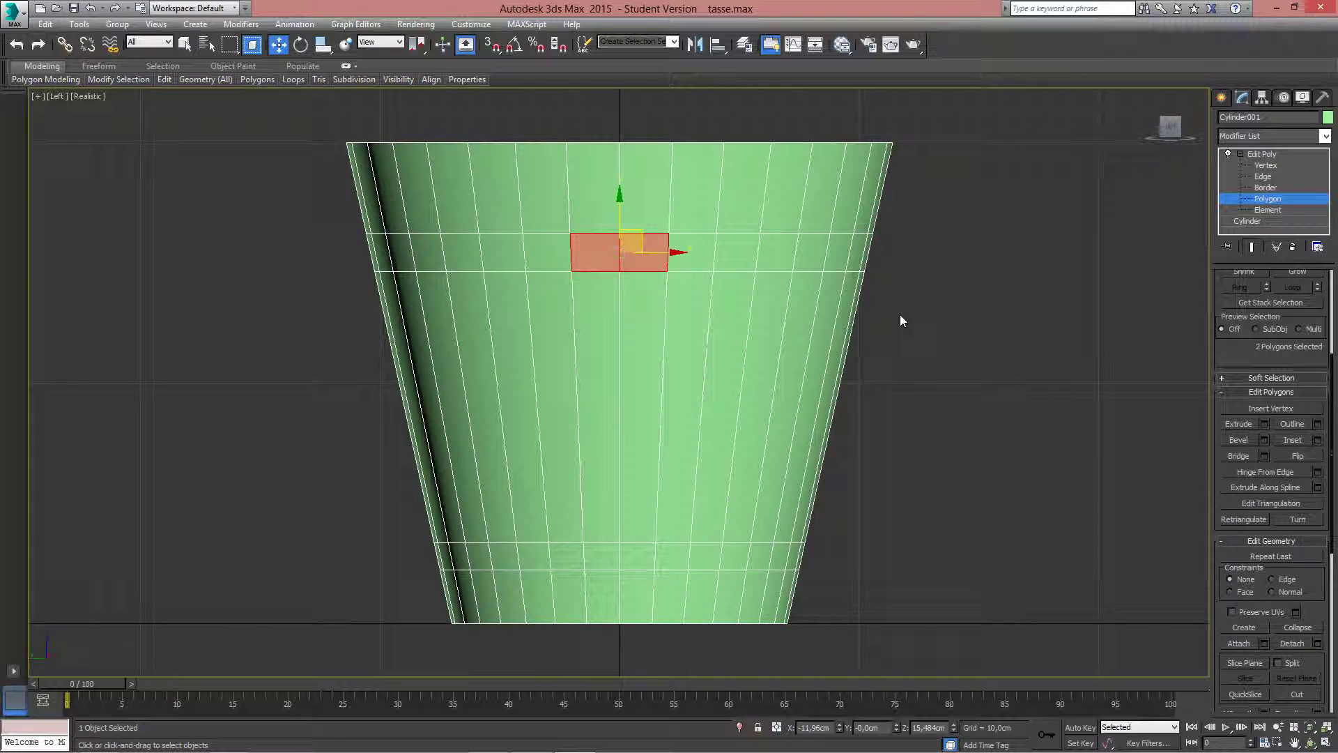
# Extrude the two selected cup polygons outward by 3 cm using group normals.
pyautogui.press('f')
pyautogui.press('z')
pyautogui.scroll(-4, 888, 314)
pyautogui.scroll(-5, 884, 316)
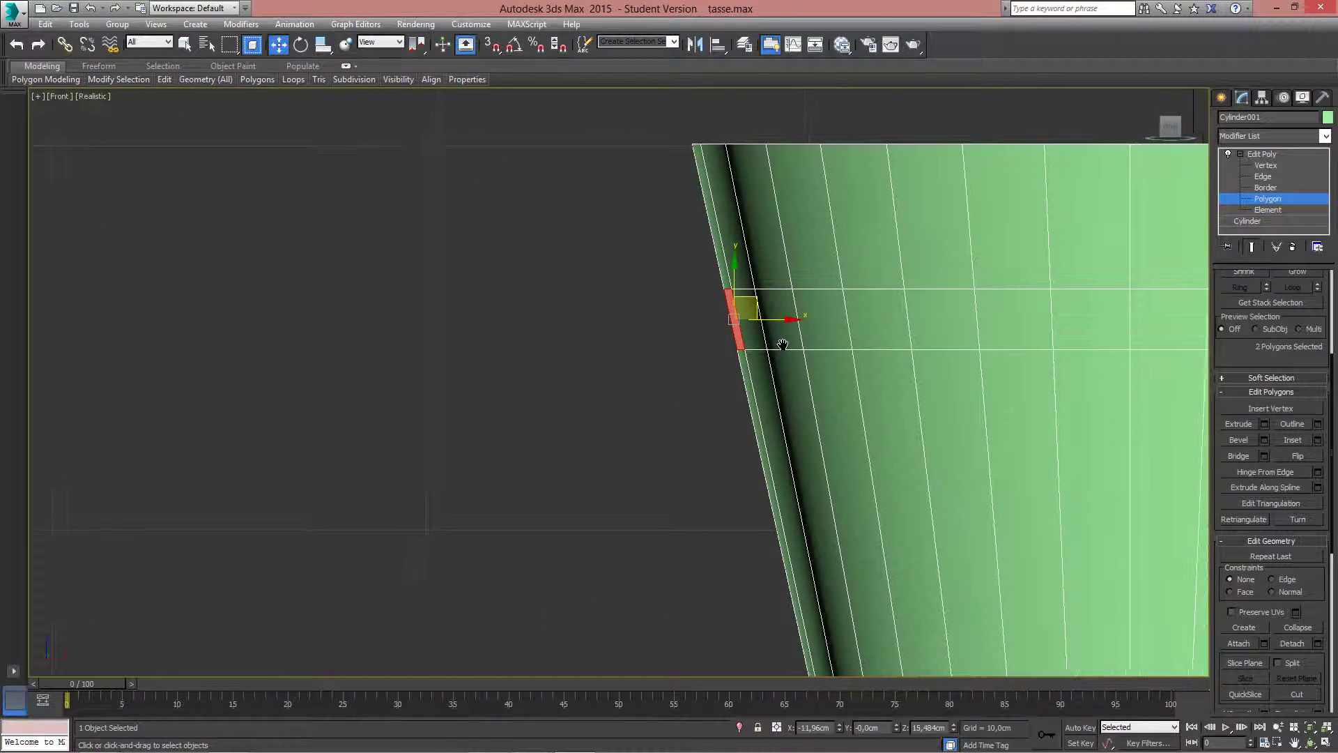
pyautogui.scroll(-3, 1271, 327)
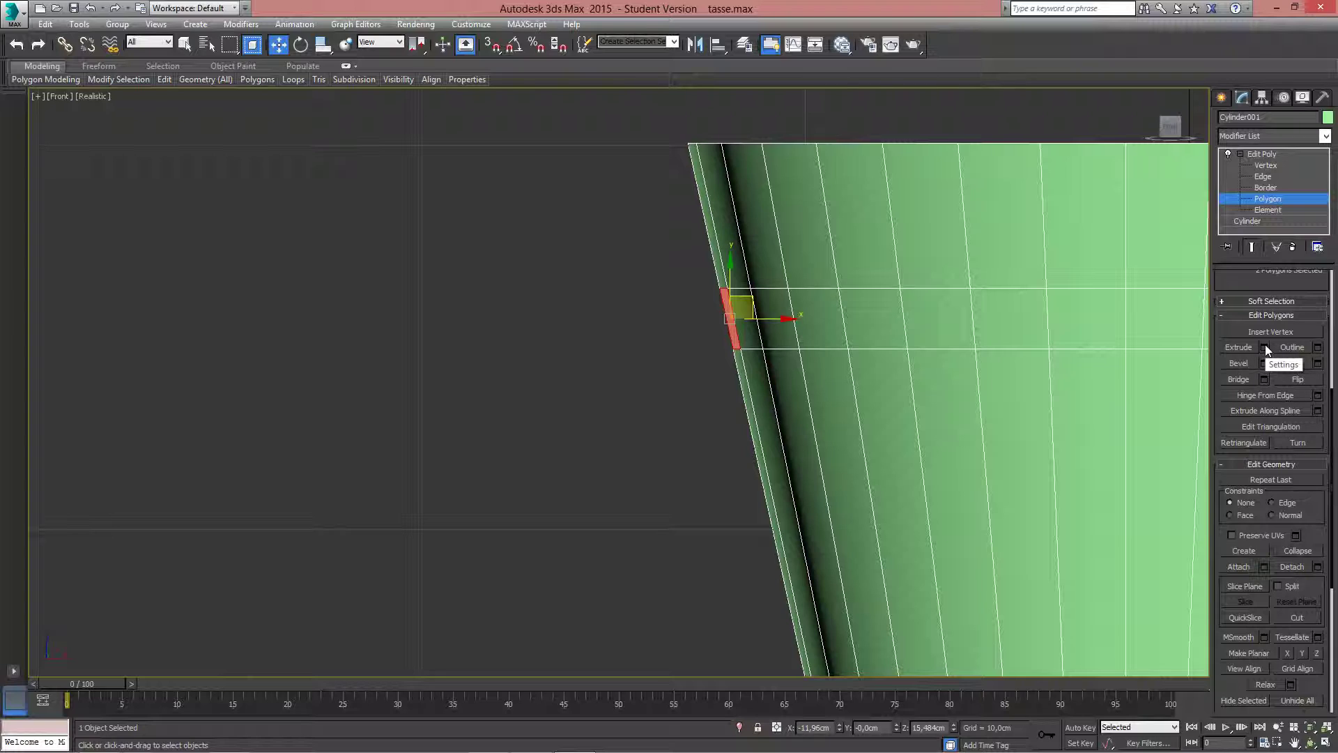
pyautogui.click(1264, 346)
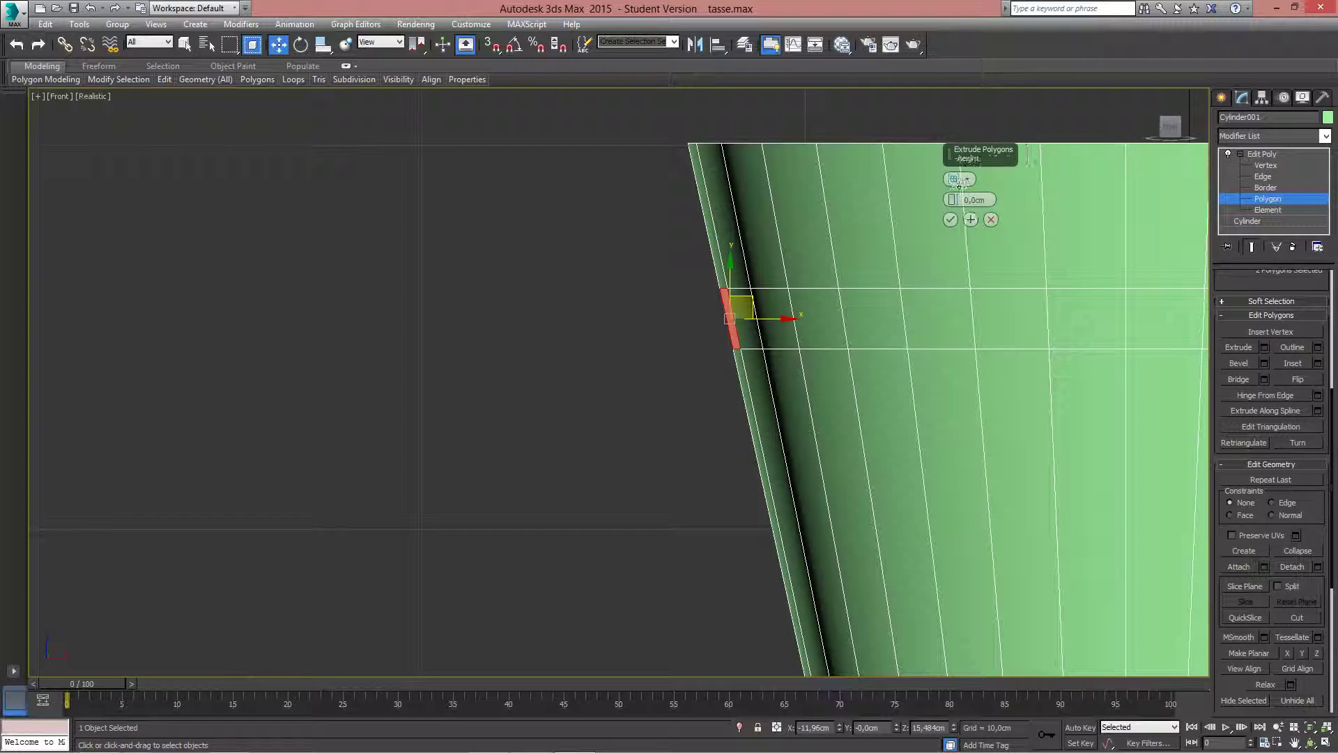
pyautogui.moveTo(953, 199); pyautogui.dragTo(952, 183)
pyautogui.click(975, 200)
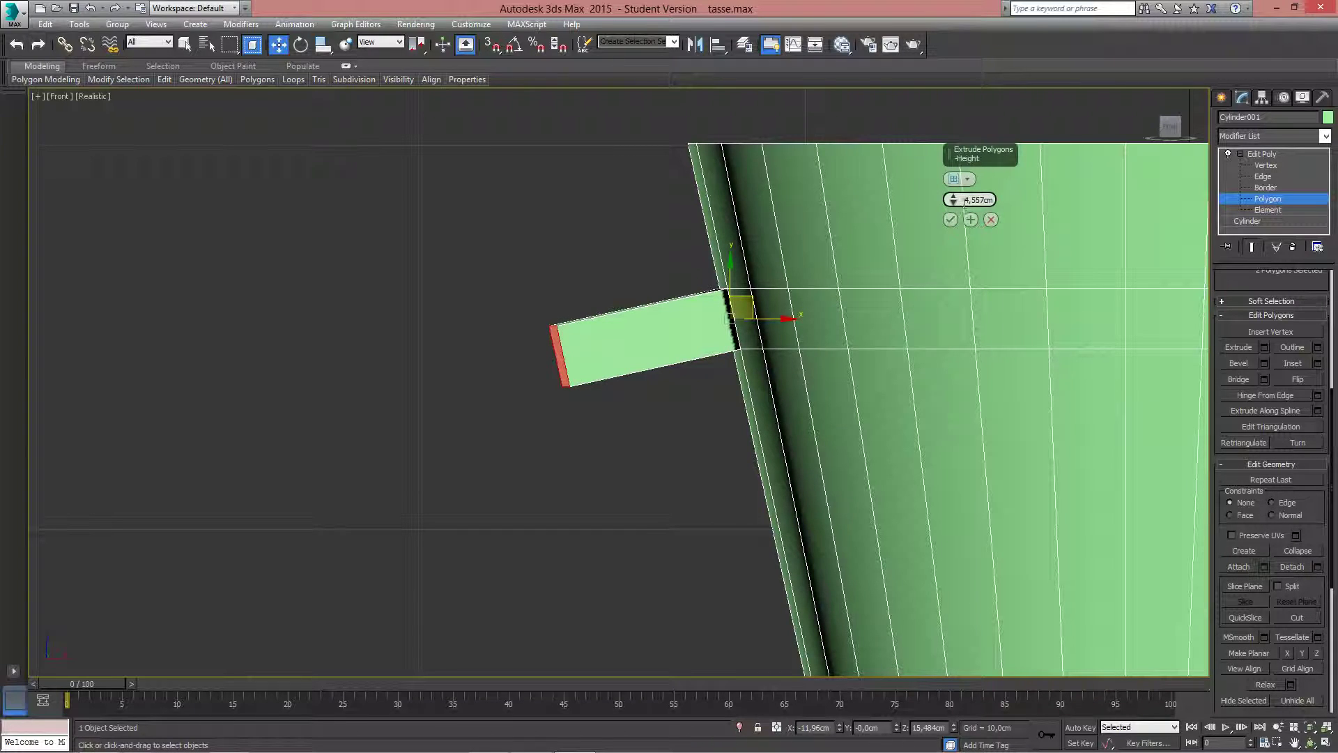
pyautogui.write('3')
pyautogui.press('Return')
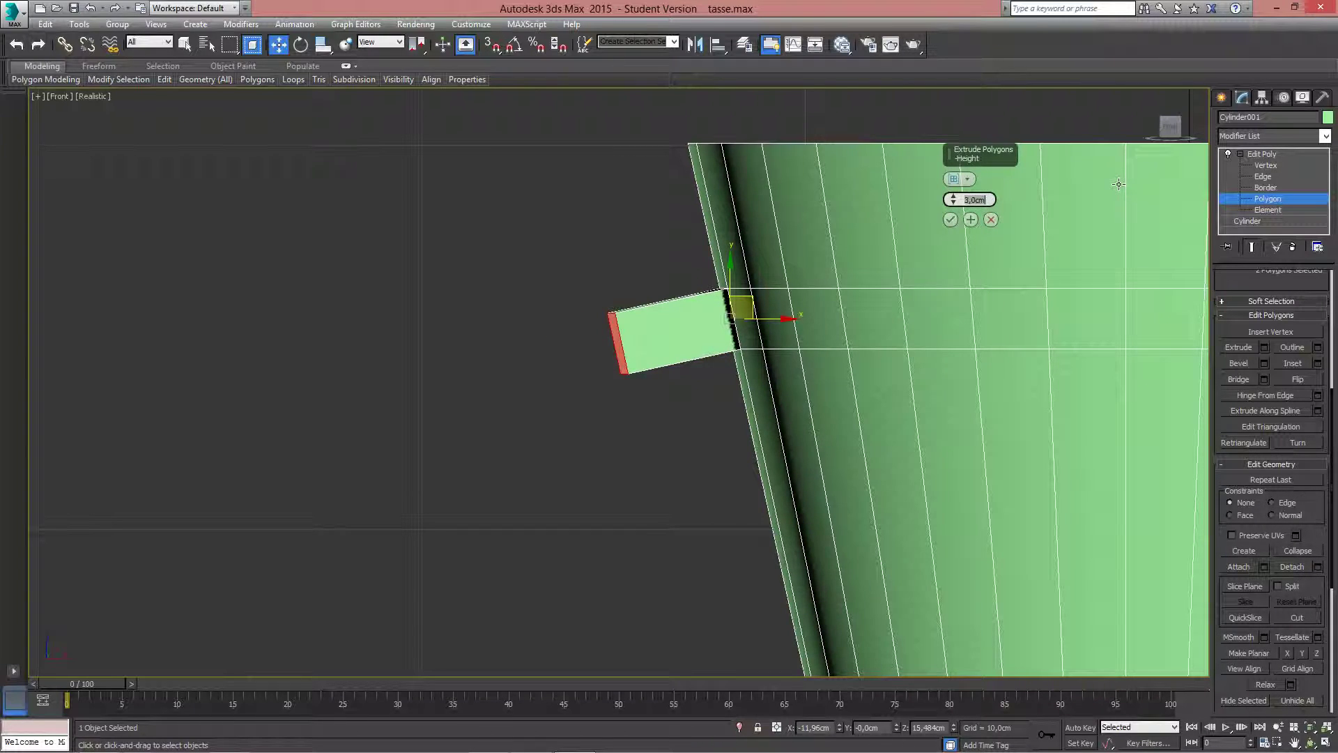
pyautogui.click(951, 220)
pyautogui.click(955, 217)
# Move the extruded stub's end face up about 0.6 cm so the stub runs roughly horizontally from the cup.
pyautogui.moveTo(574, 290); pyautogui.dragTo(658, 418)
pyautogui.moveTo(663, 257); pyautogui.dragTo(750, 459)
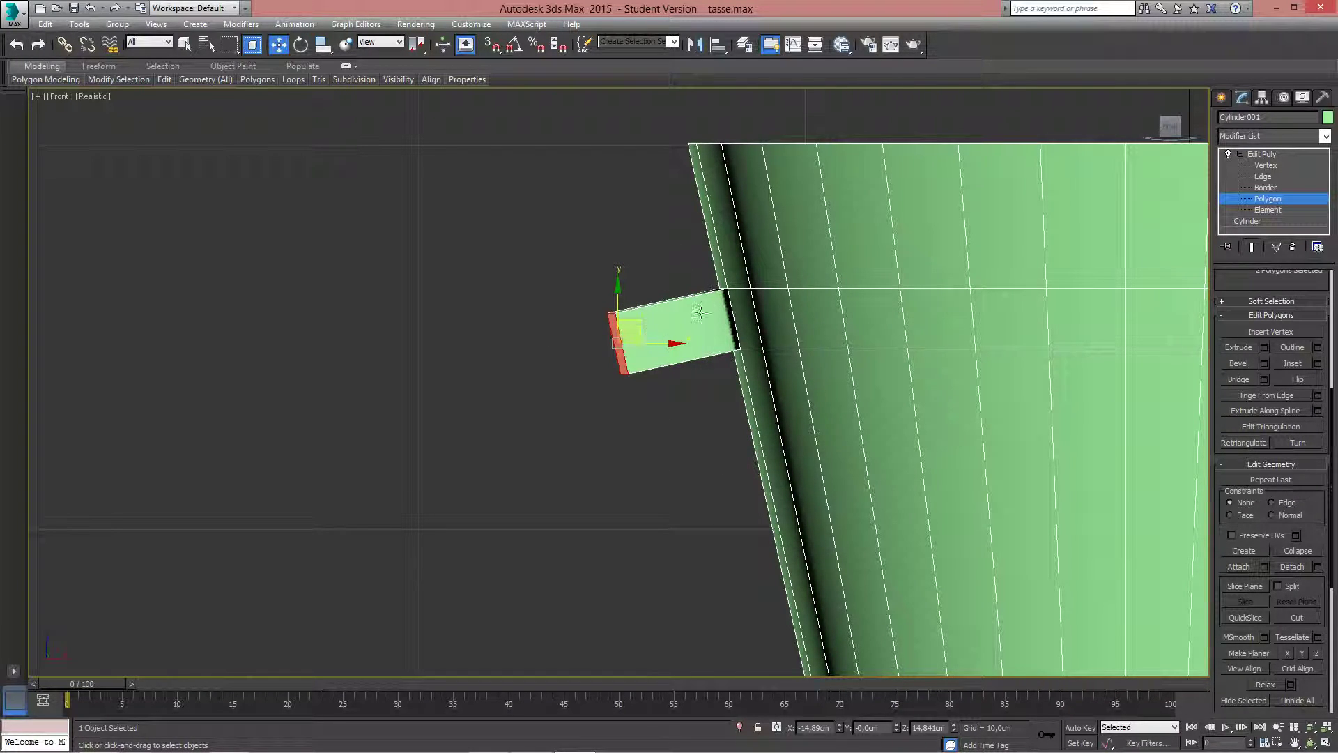
pyautogui.moveTo(636, 321); pyautogui.dragTo(631, 296)
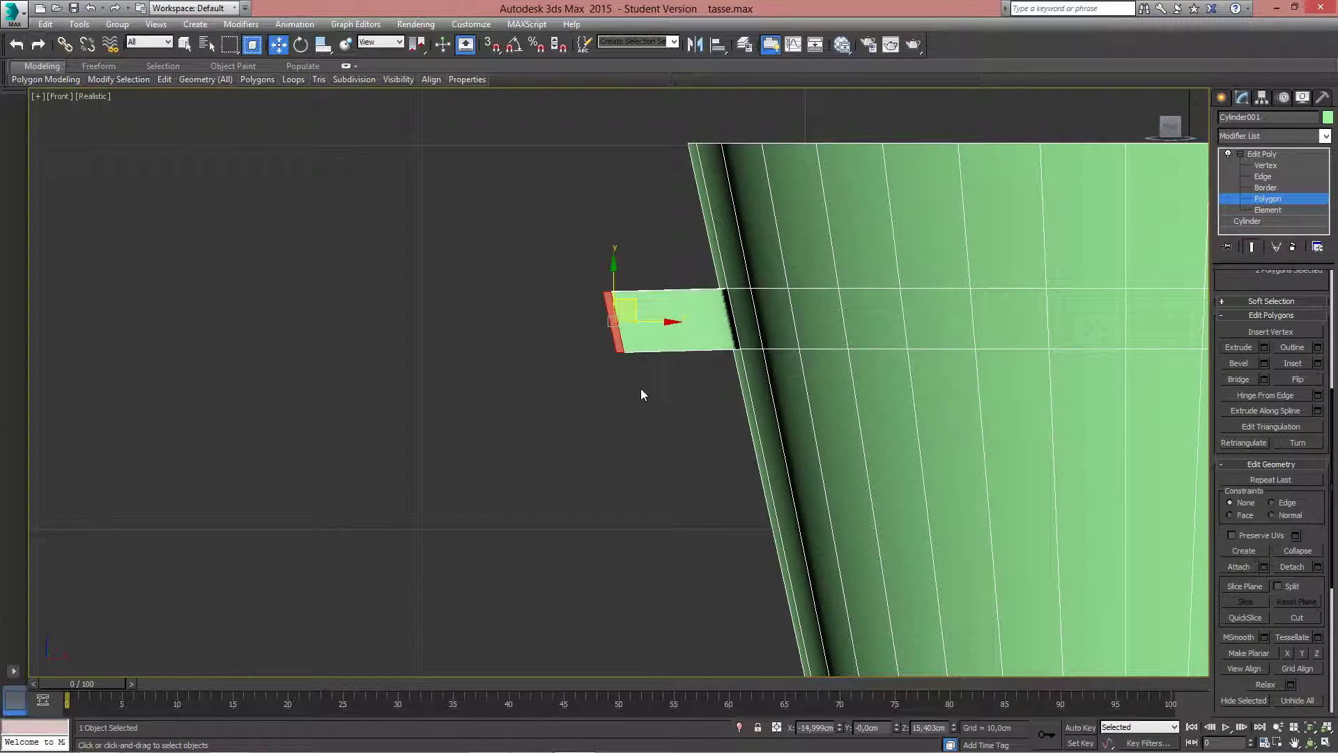
# Rotate the stub's end face about 10.85 degrees clockwise until it stands vertical, and leave polygon editing.
pyautogui.press('e')
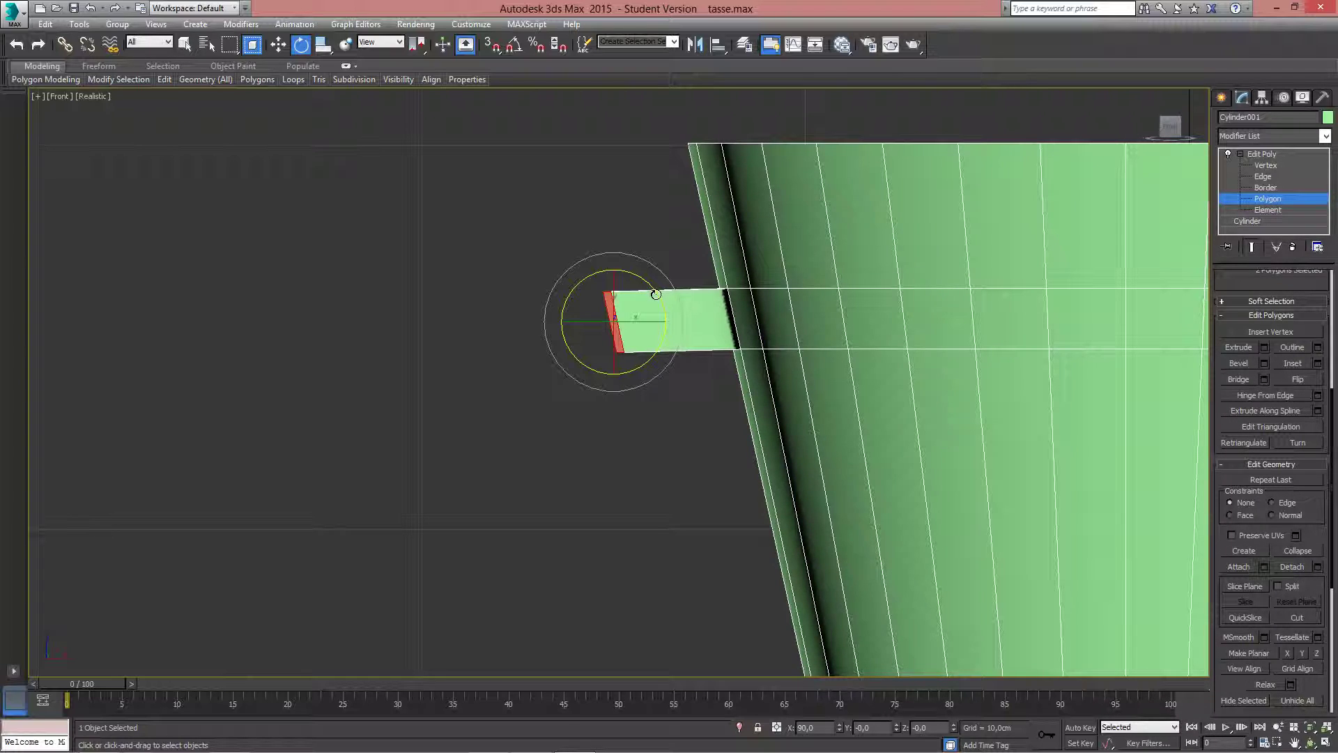
pyautogui.moveTo(657, 294); pyautogui.dragTo(669, 303)
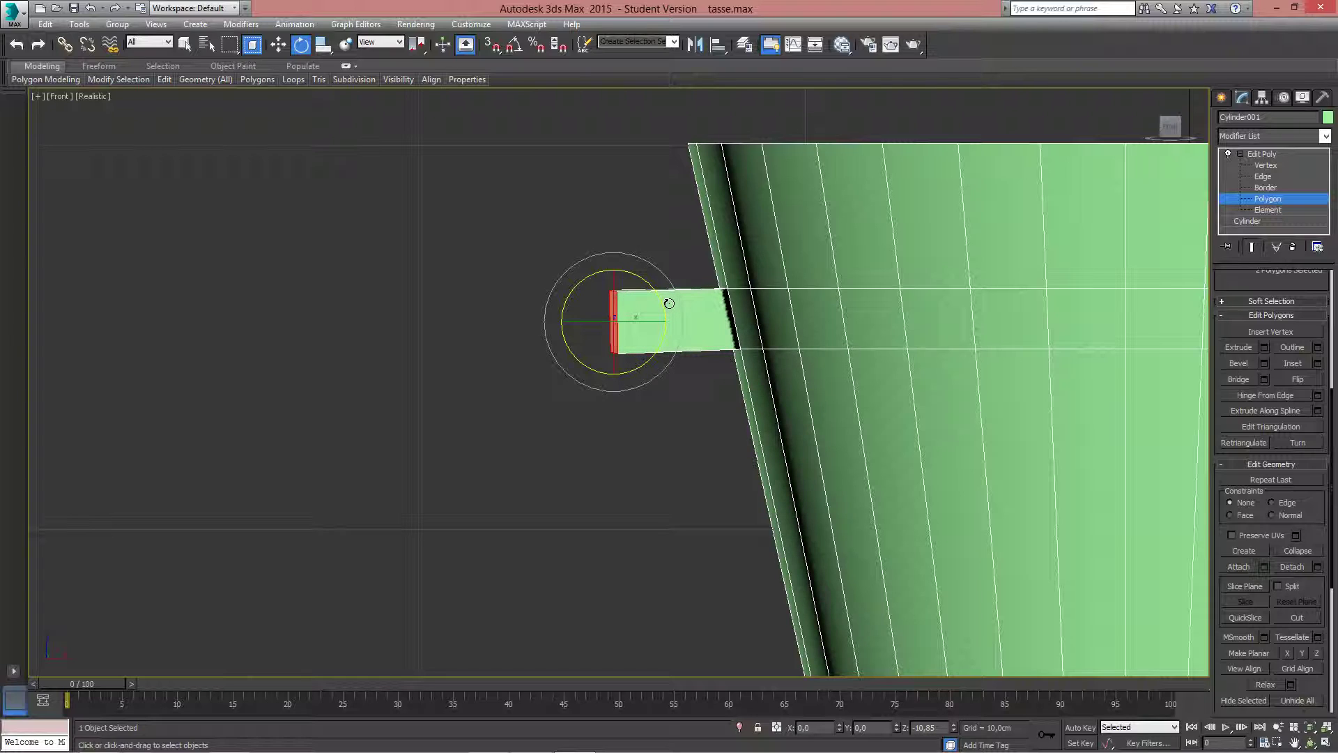
pyautogui.click(1248, 199)
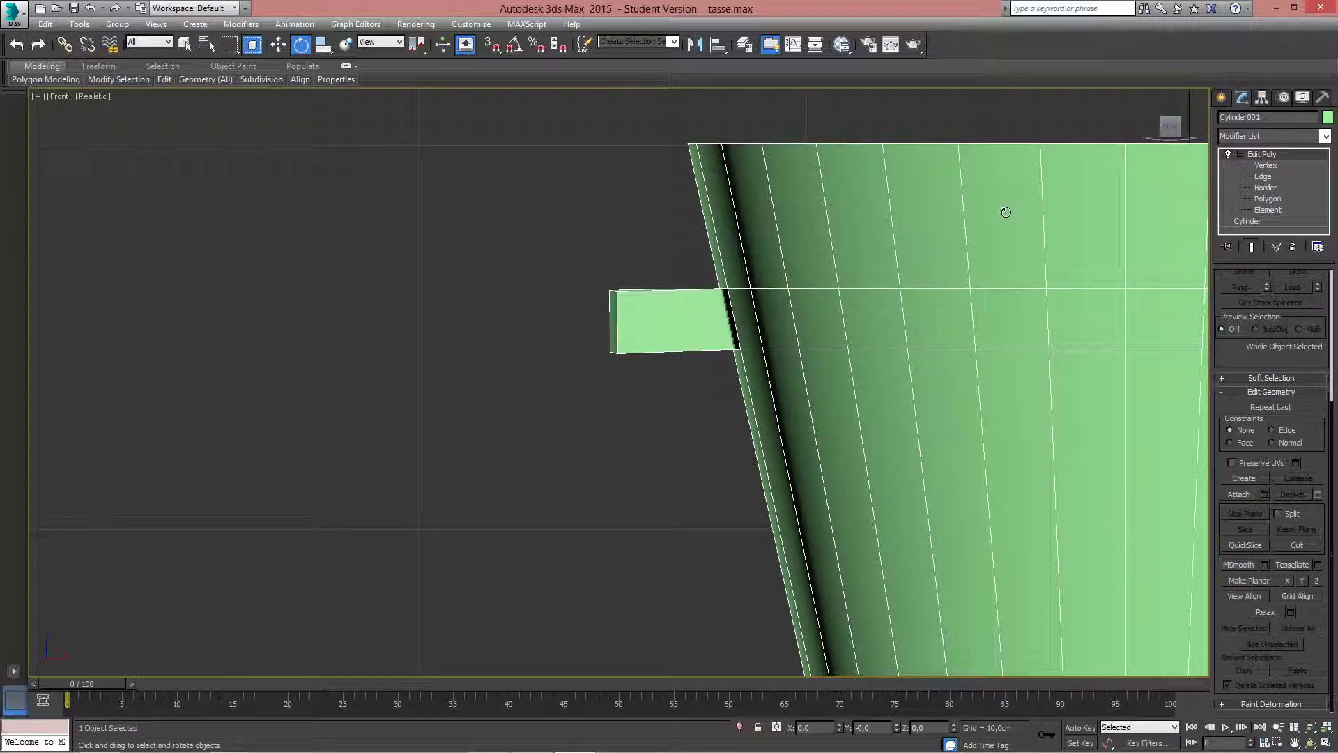